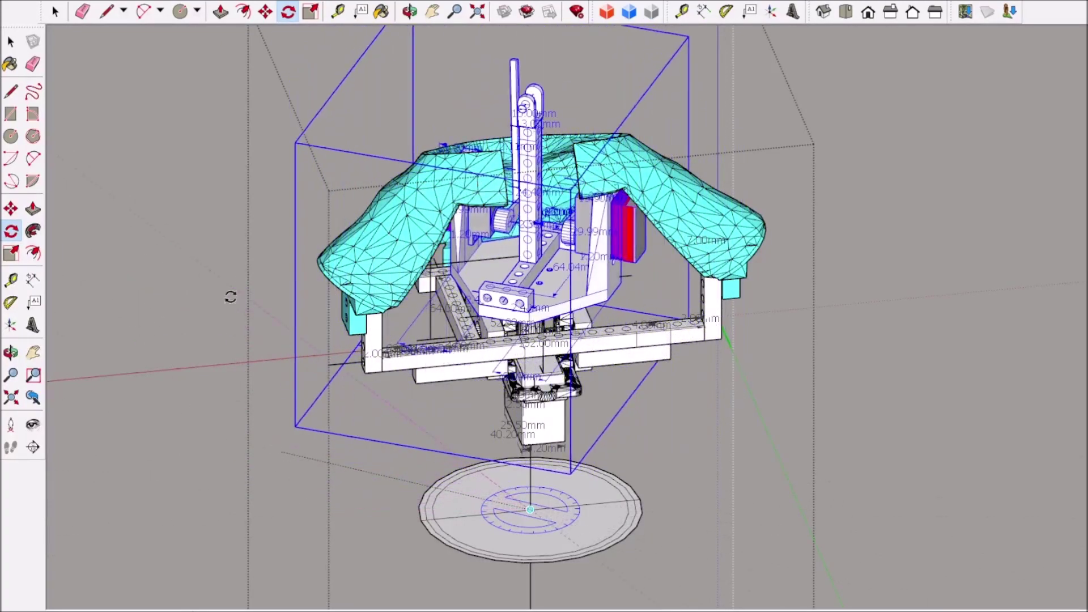
Orbit from a near-front view of the gimbal to a tilted angle showing the full skull head assembly
middle_drag(288, 351, 212, 69)
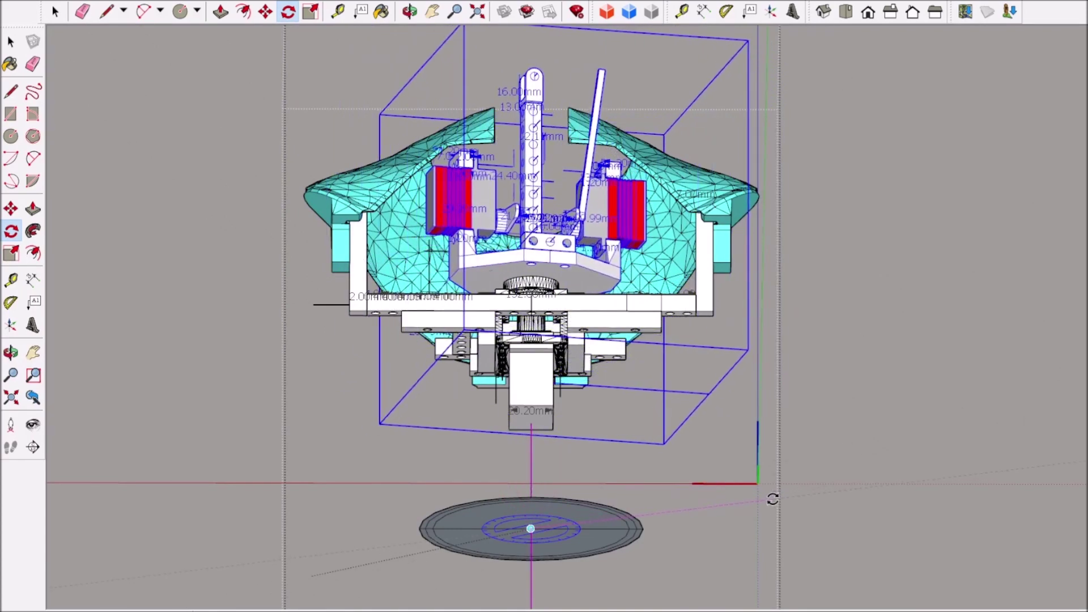
middle_drag(491, 568, 507, 551)
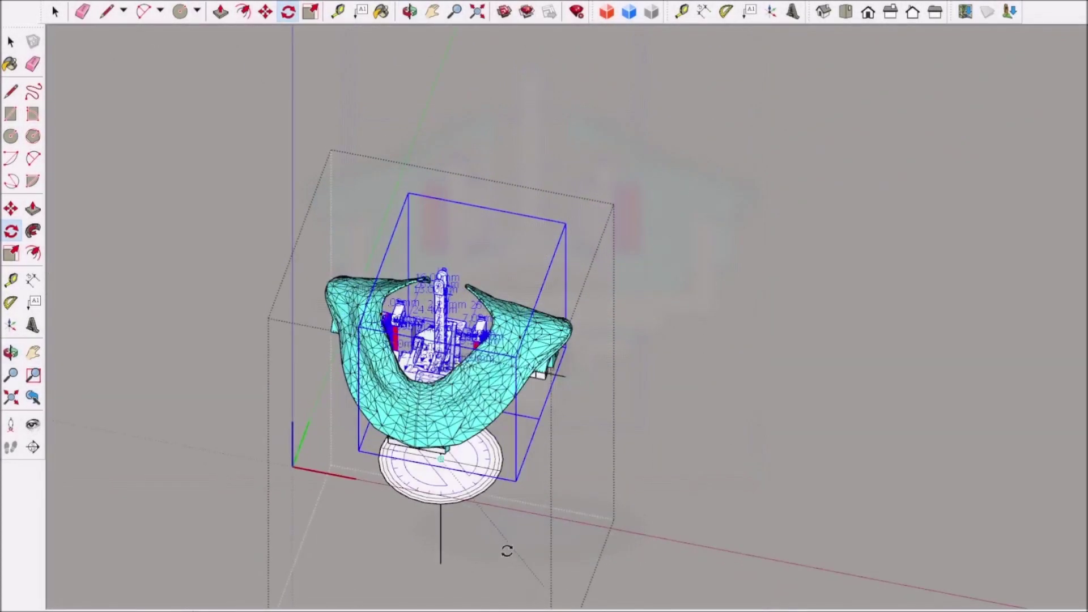
middle_drag(460, 480, 582, 464)
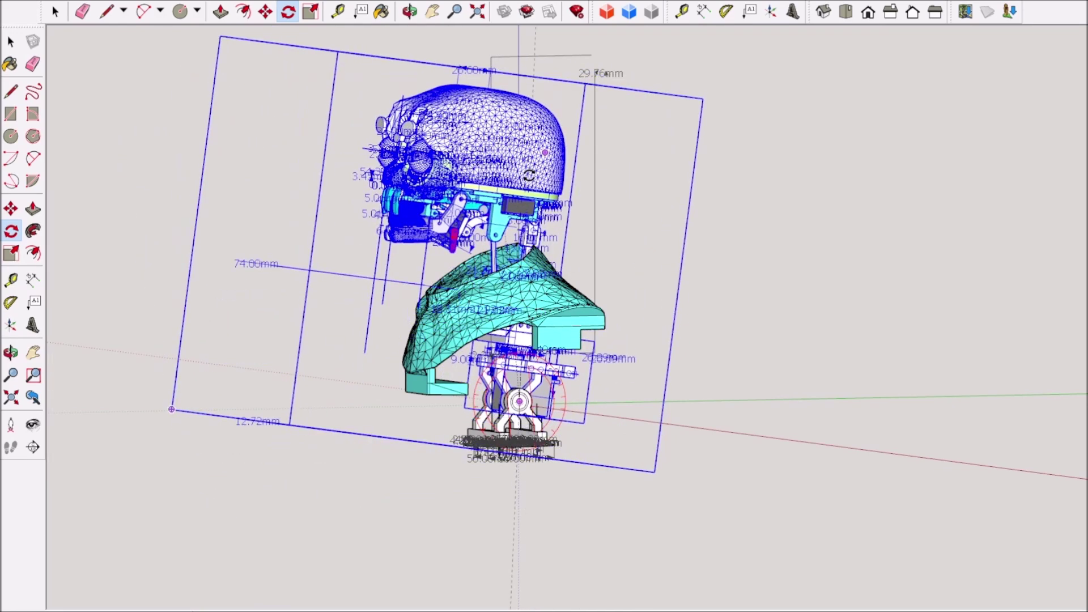
middle_drag(563, 410, 377, 474)
scroll(397, 419, down, 3)
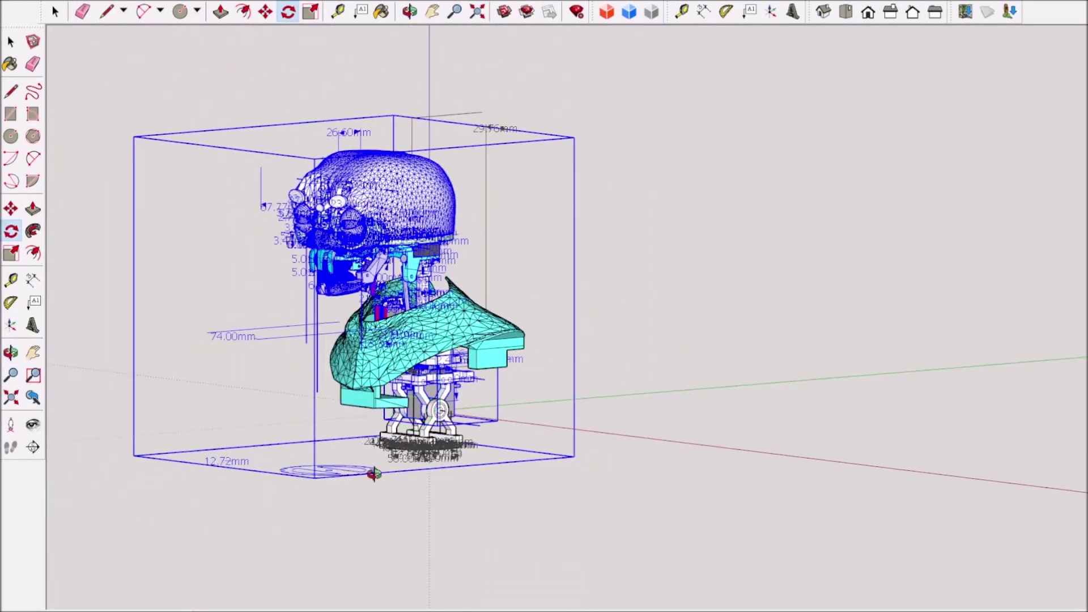
middle_drag(543, 451, 373, 291)
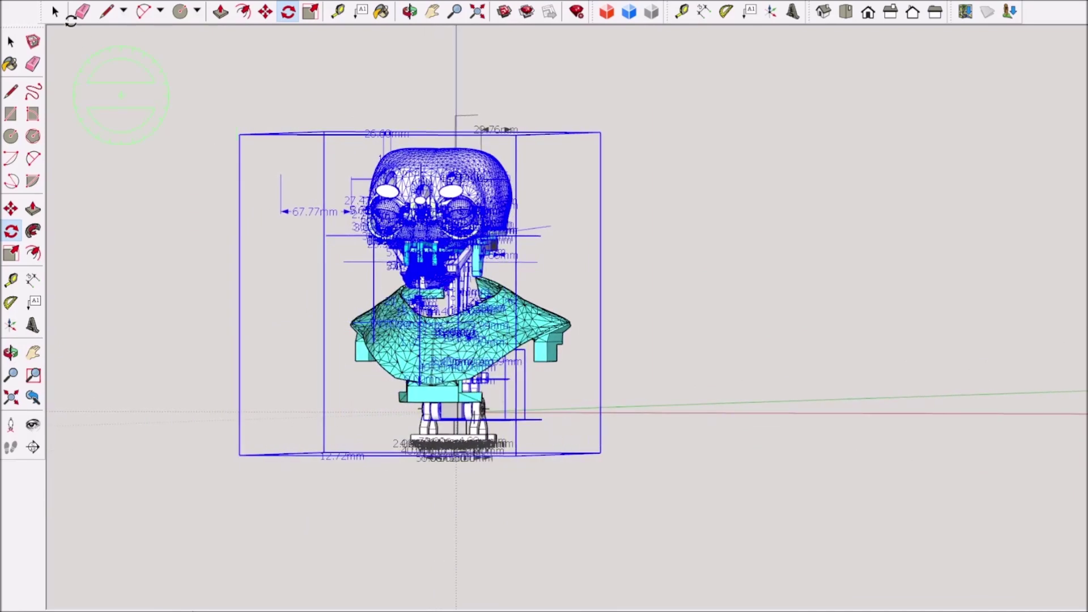
scroll(483, 367, up, 5)
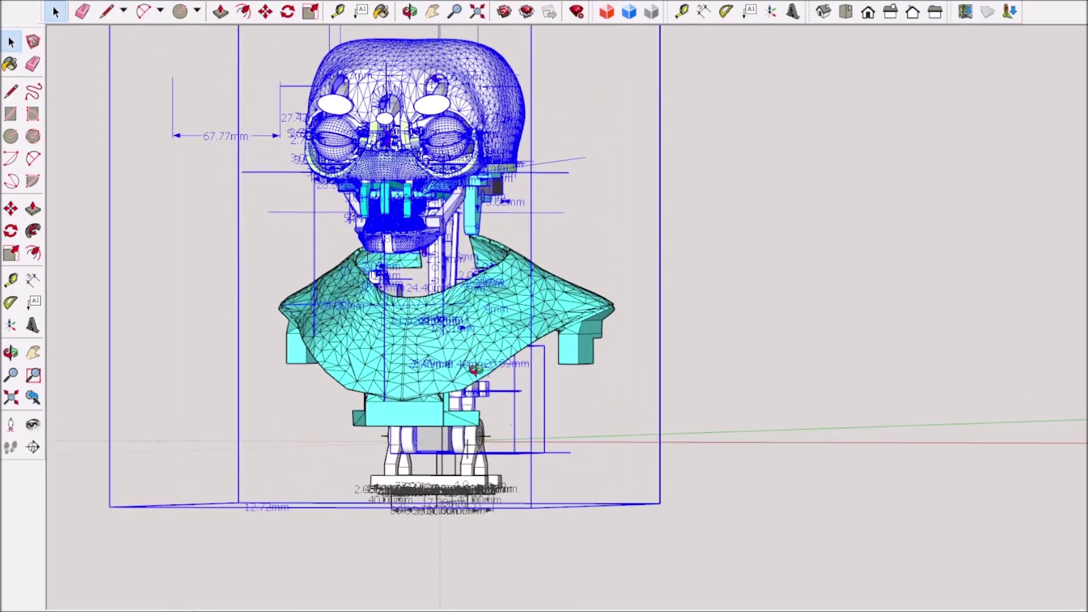
middle_drag(483, 368, 593, 386)
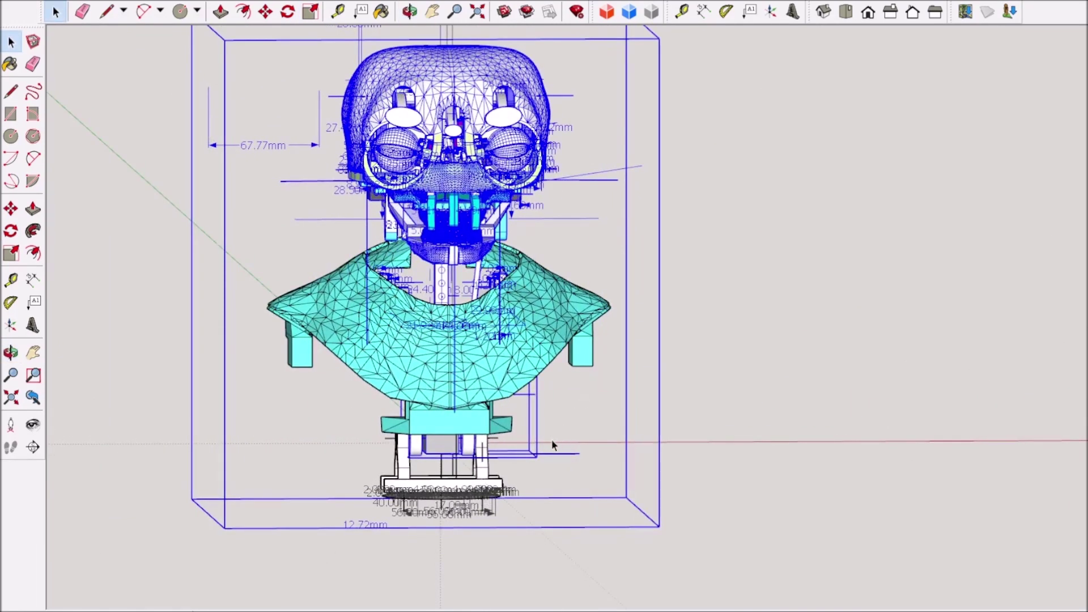
scroll(553, 444, down, 2)
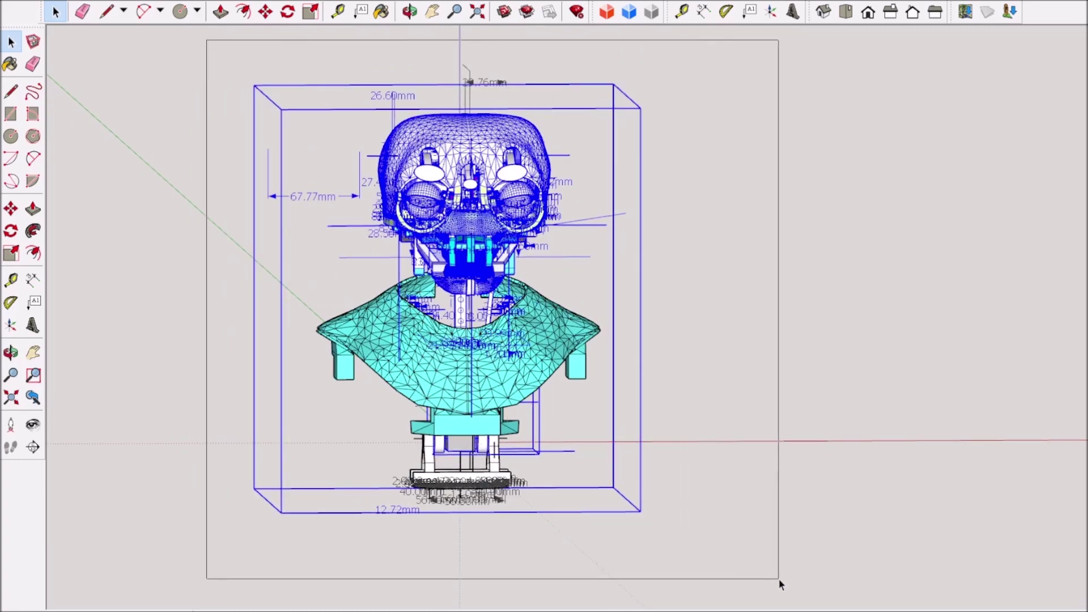
drag(779, 580, 778, 579)
scroll(539, 462, up, 3)
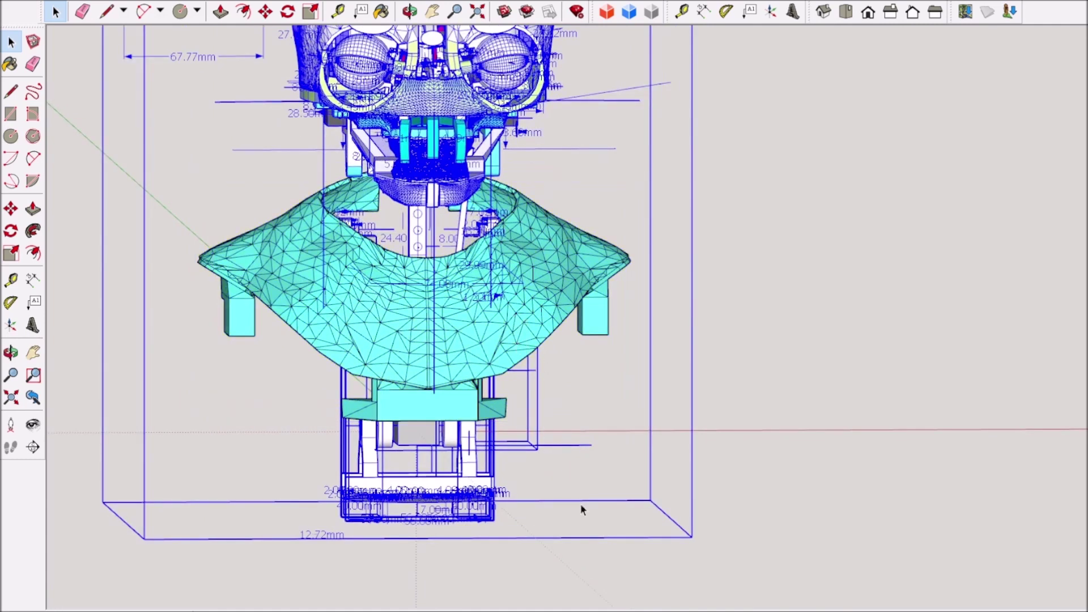
middle_drag(581, 509, 450, 488)
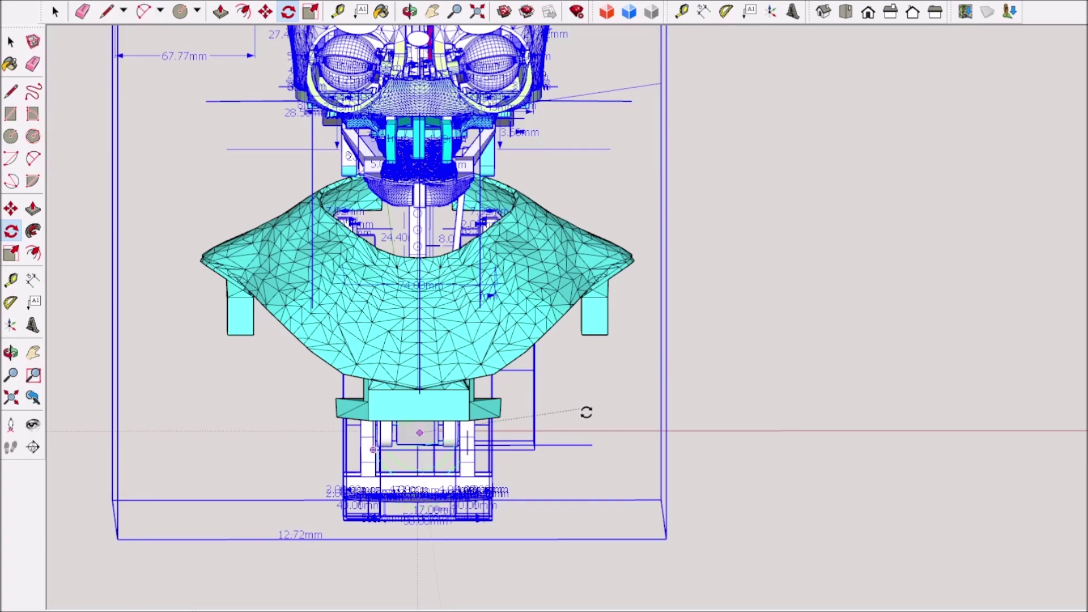
scroll(586, 412, down, 4)
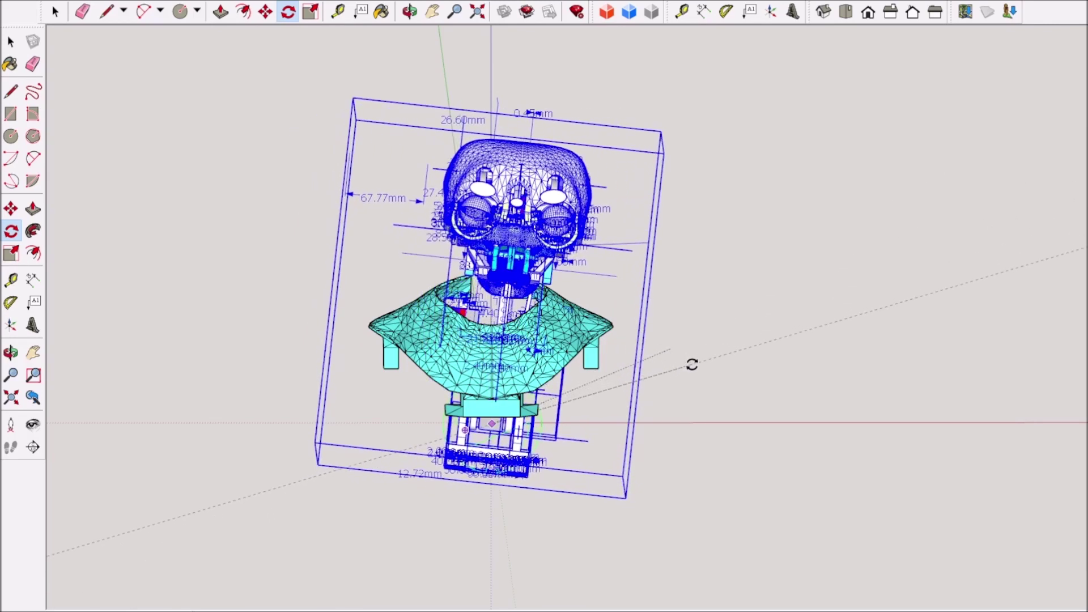
key(Escape)
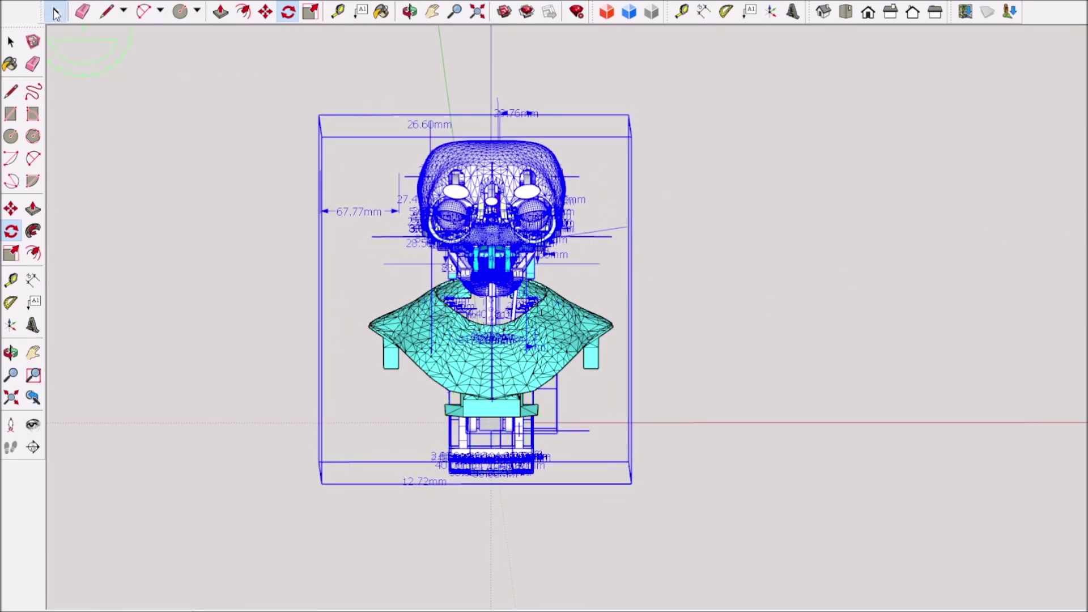
drag(657, 532, 403, 512)
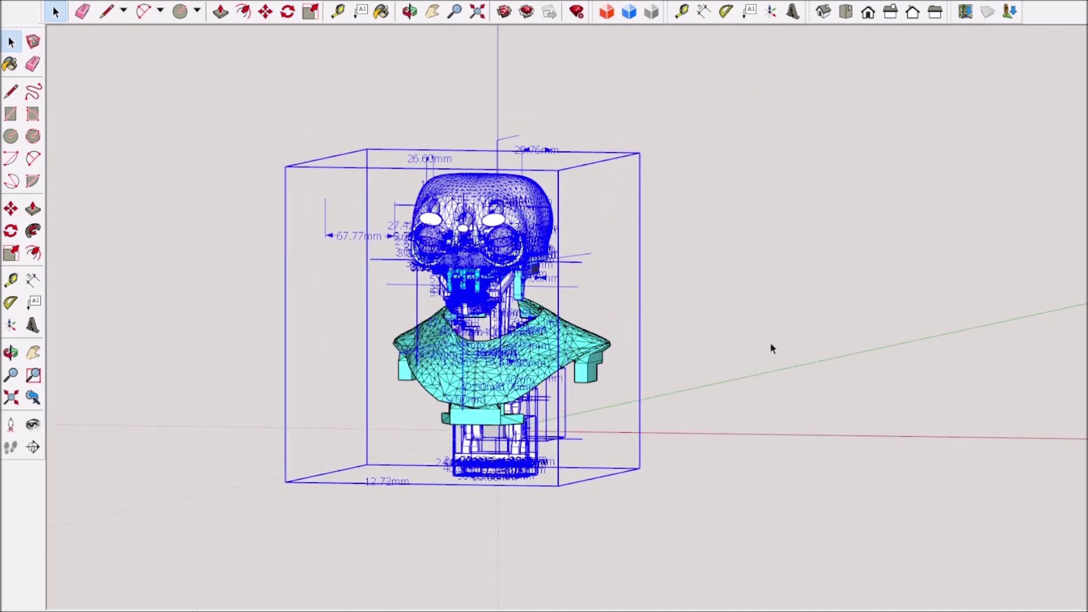
scroll(720, 396, up, 5)
mouse_move(533, 420)
middle_down()
mouse_move(508, 416)
mouse_move(537, 430)
middle_up()
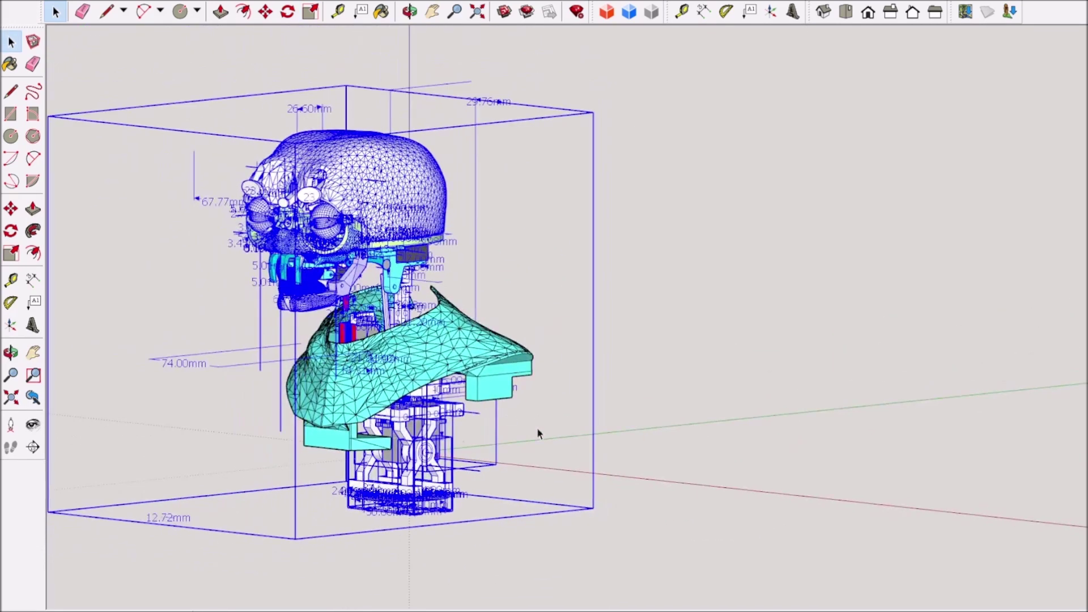
click(634, 386)
scroll(434, 482, up, 3)
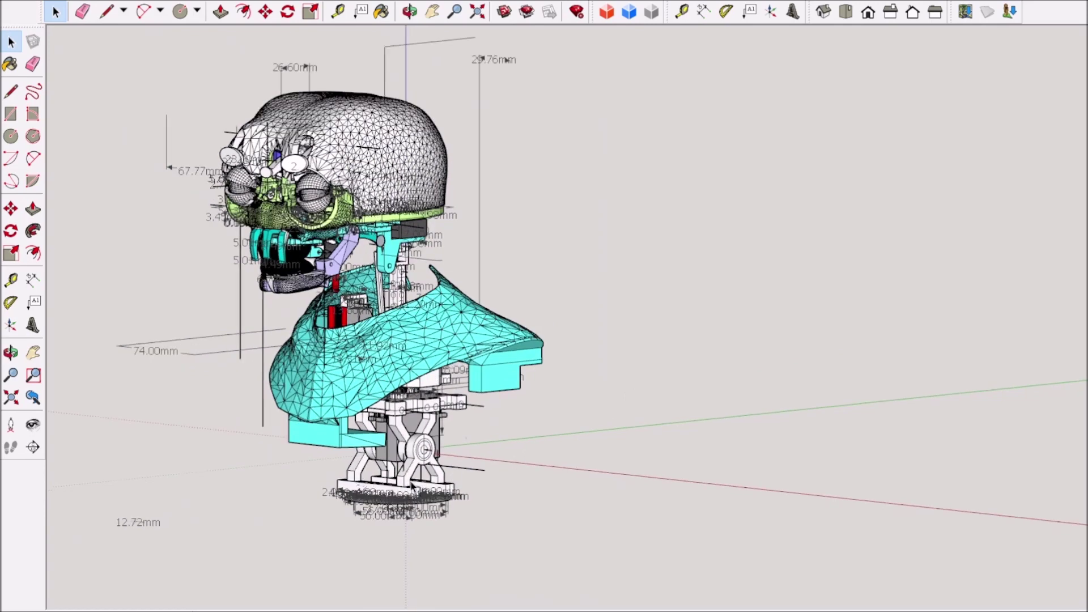
middle_drag(429, 588, 410, 563)
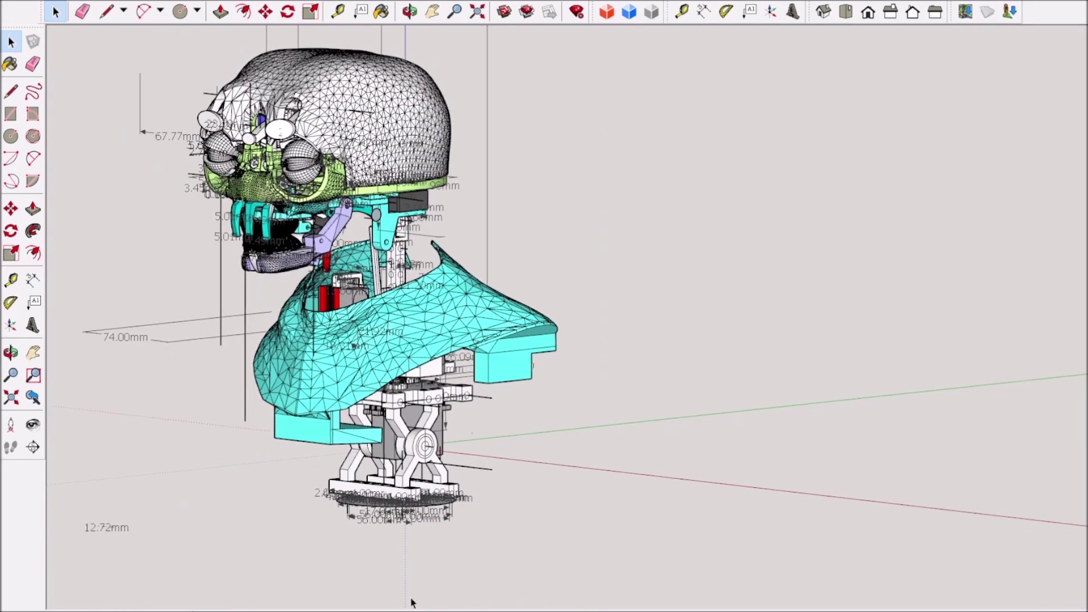
shift+middle_drag(233, 588, 440, 496)
scroll(406, 502, down, 2)
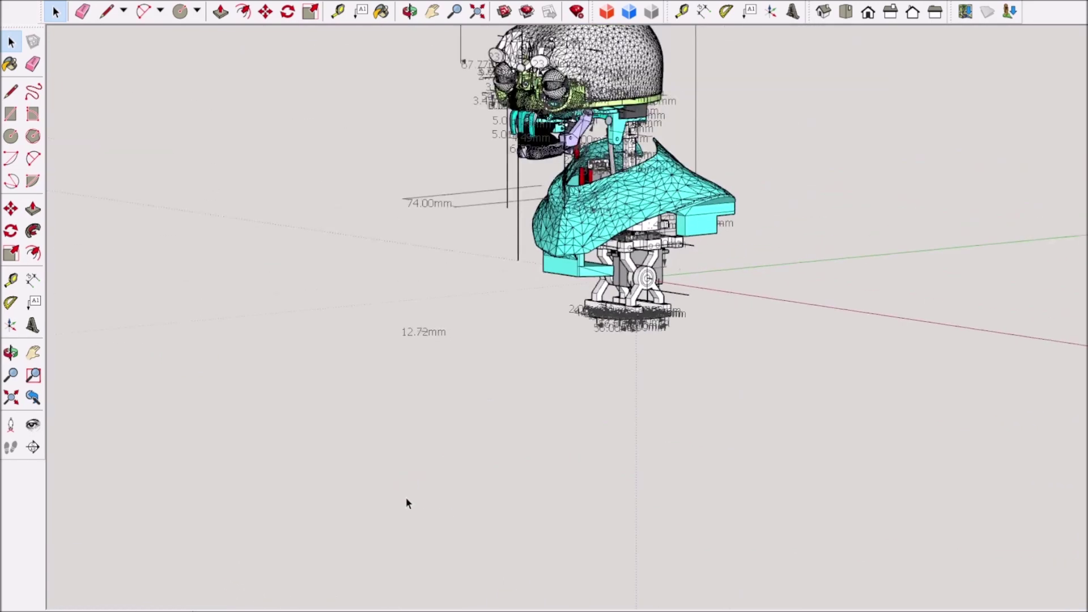
scroll(656, 85, up, 5)
middle_drag(388, 424, 484, 528)
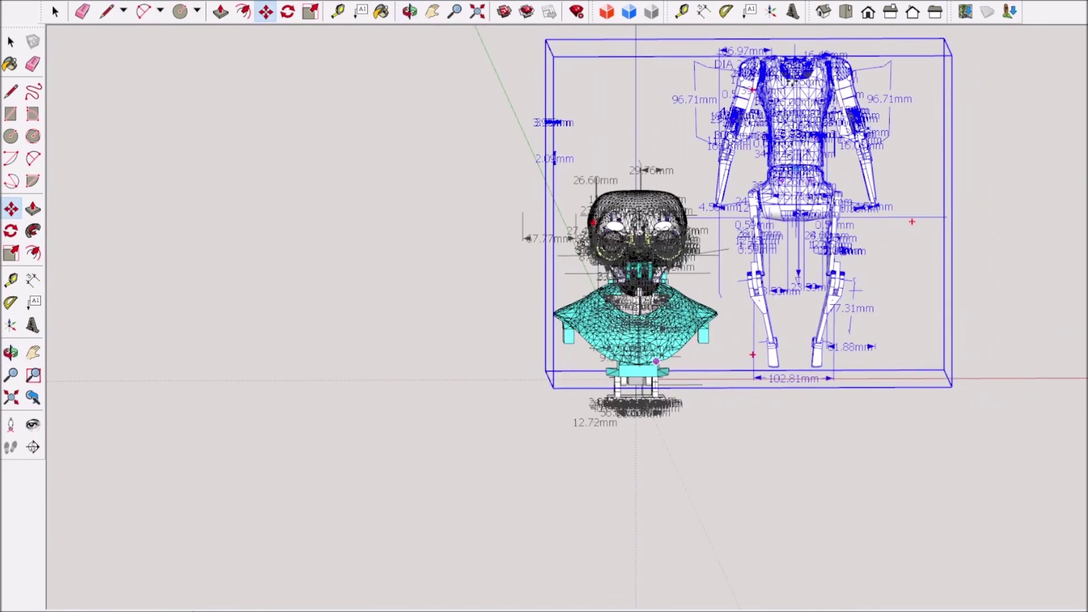
Move the robot body group under the head and shoulder shell, then orbit to check the fit
drag(796, 46, 635, 70)
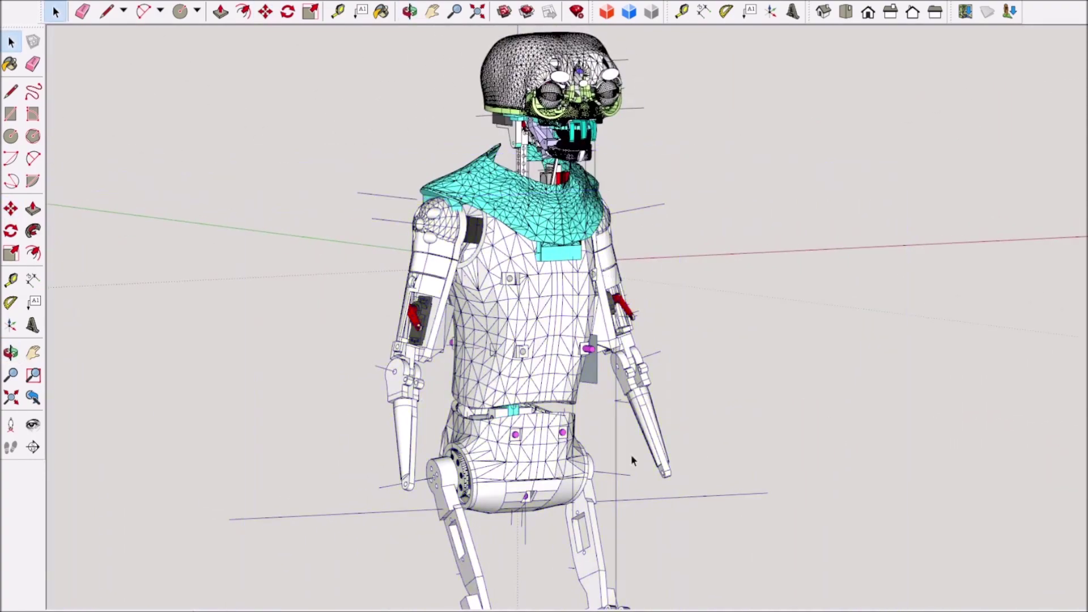
middle_drag(633, 461, 699, 340)
Orbit to side and back views of the robot and select the torso
middle_drag(837, 460, 697, 360)
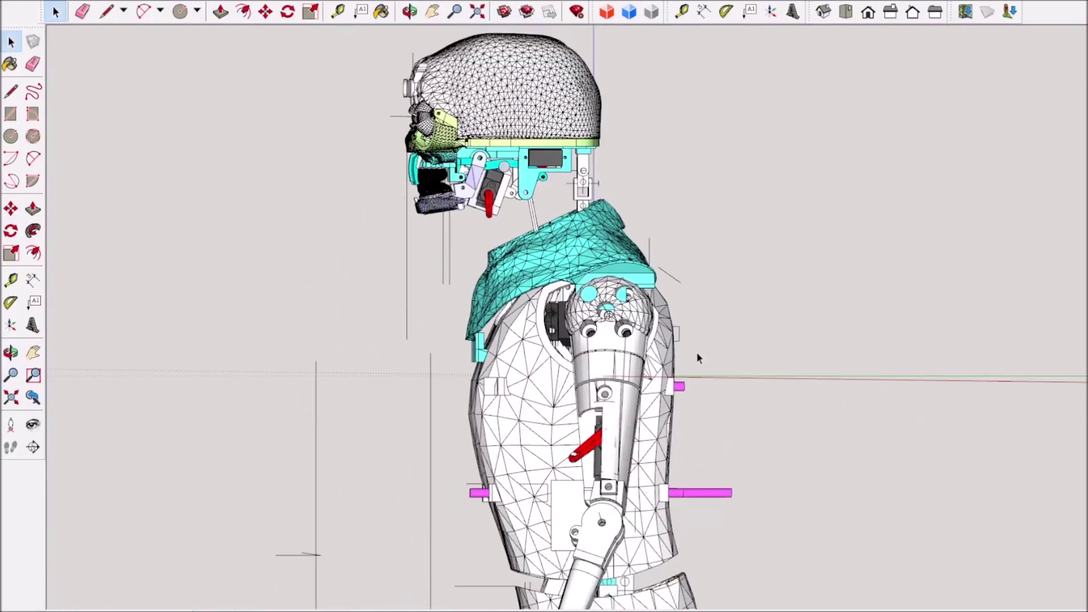
middle_drag(650, 400, 591, 359)
scroll(590, 360, up, 3)
click(567, 374)
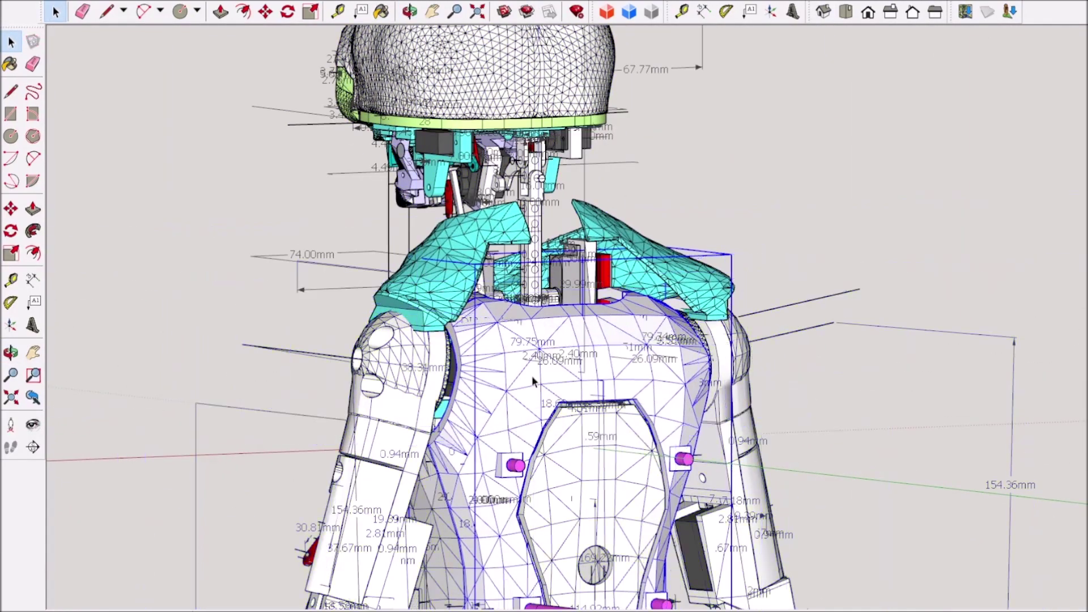
scroll(558, 397, down, 5)
scroll(548, 429, up, 3)
scroll(704, 539, down, 5)
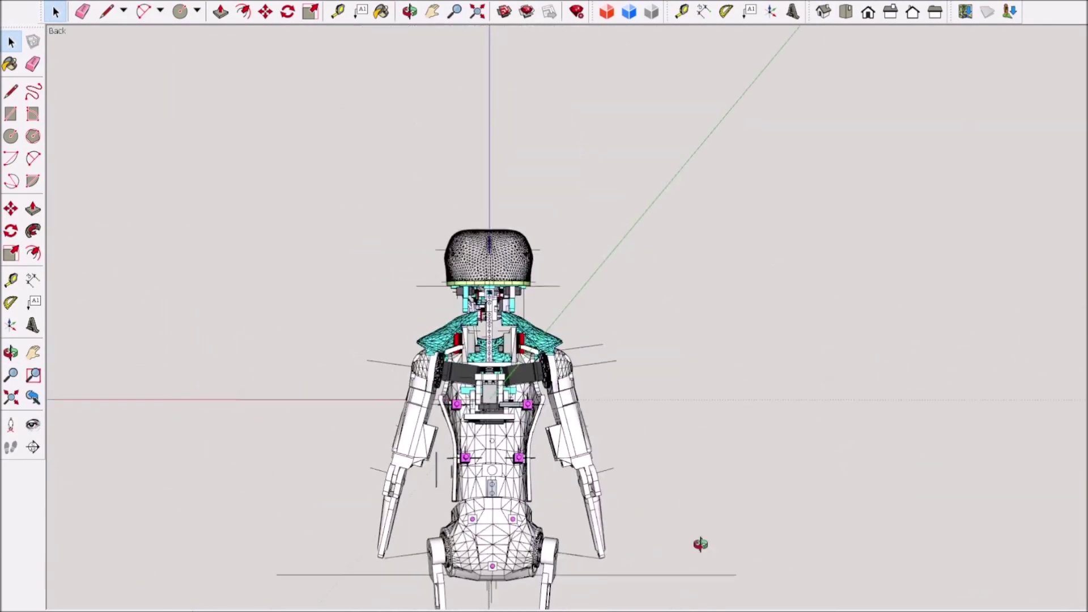
scroll(705, 539, up, 4)
middle_drag(705, 539, 817, 540)
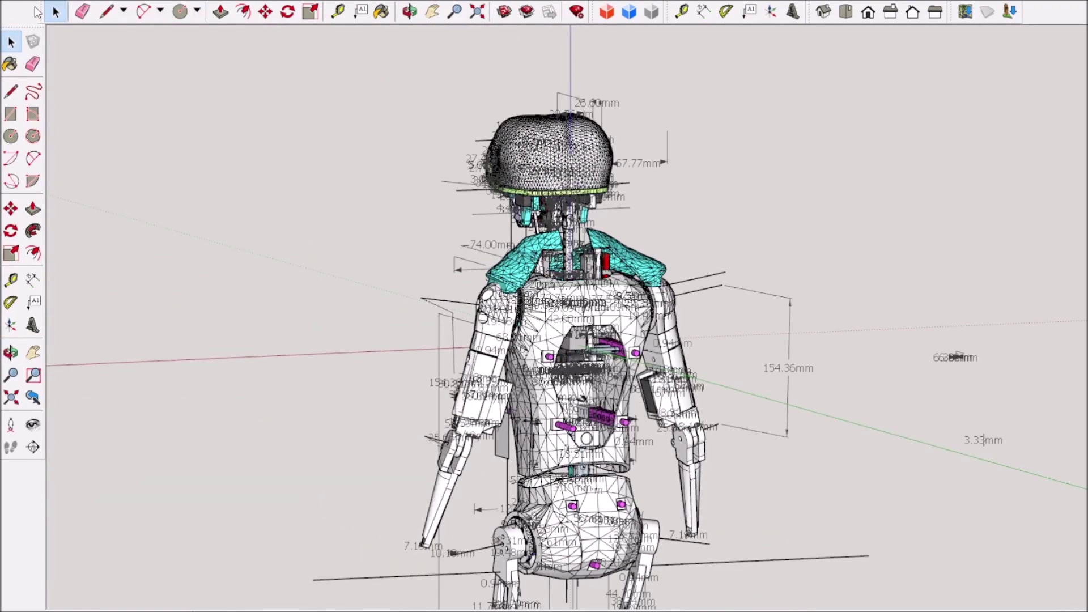
From a three-quarter view, hide the front torso shell, then select the lower-body group
key(o)
scroll(551, 343, up, 6)
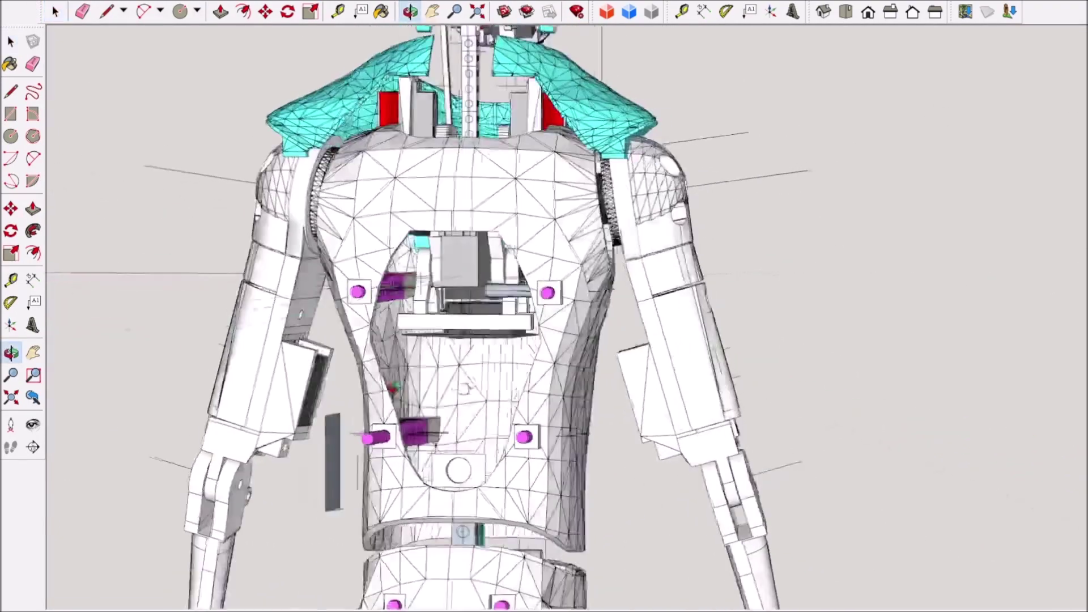
scroll(550, 343, down, 8)
drag(550, 343, 719, 465)
key(space)
click(532, 388)
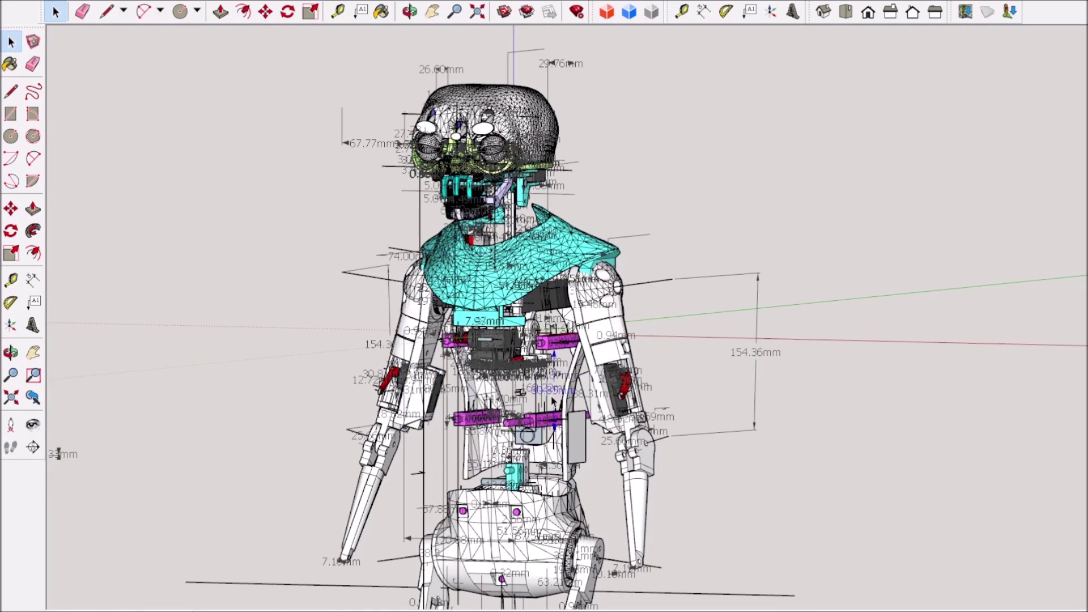
click(552, 401)
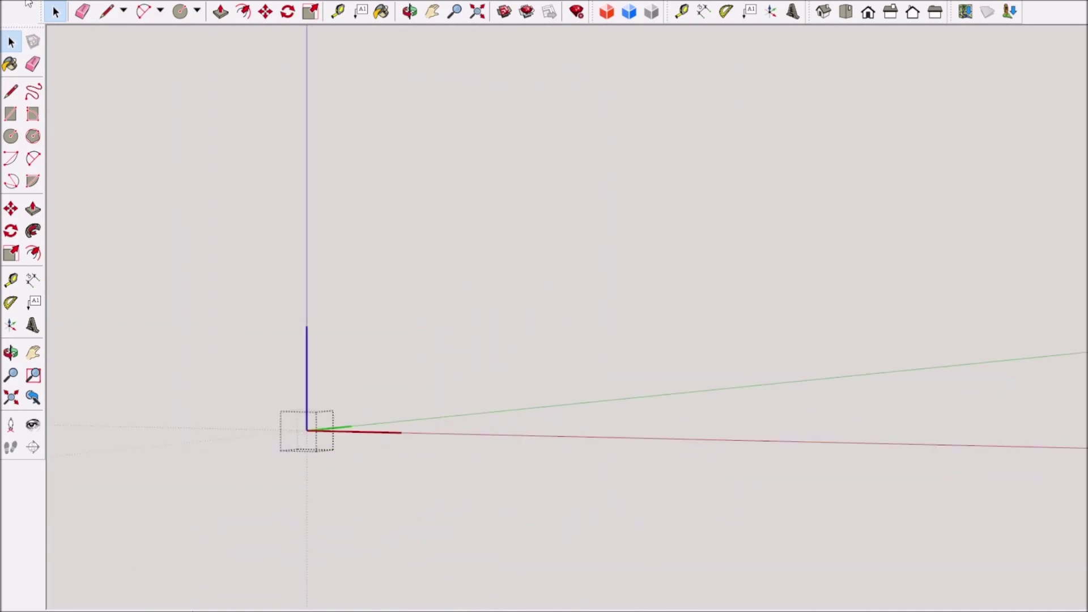